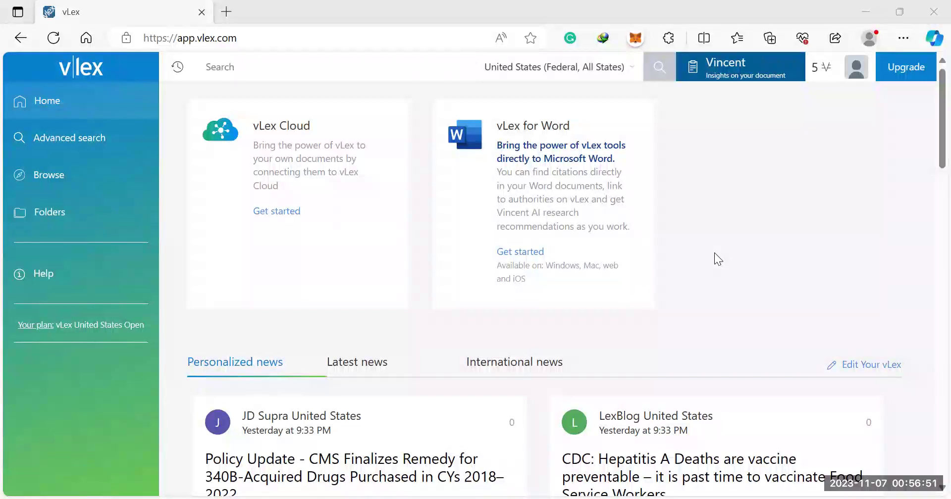
- Look over the personalized news feed on the home page
scroll(714, 253, down, 1)
scroll(715, 254, down, 2)
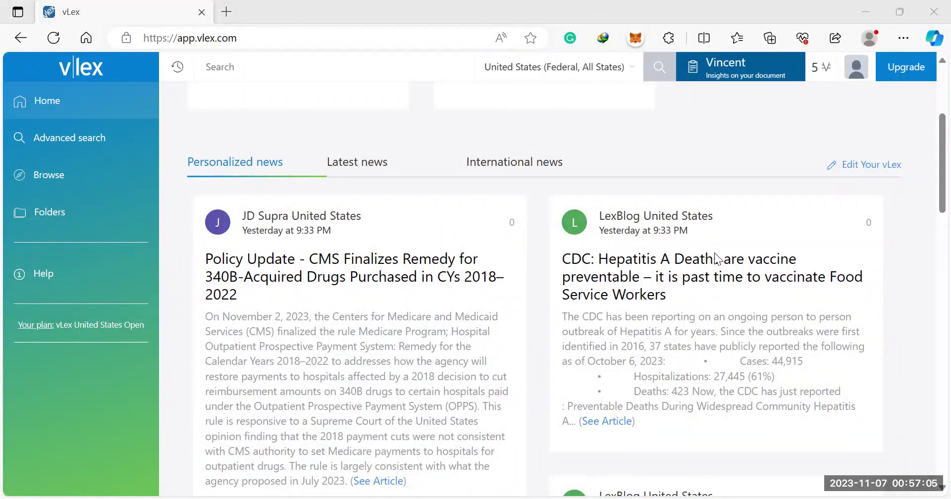
scroll(715, 256, up, 4)
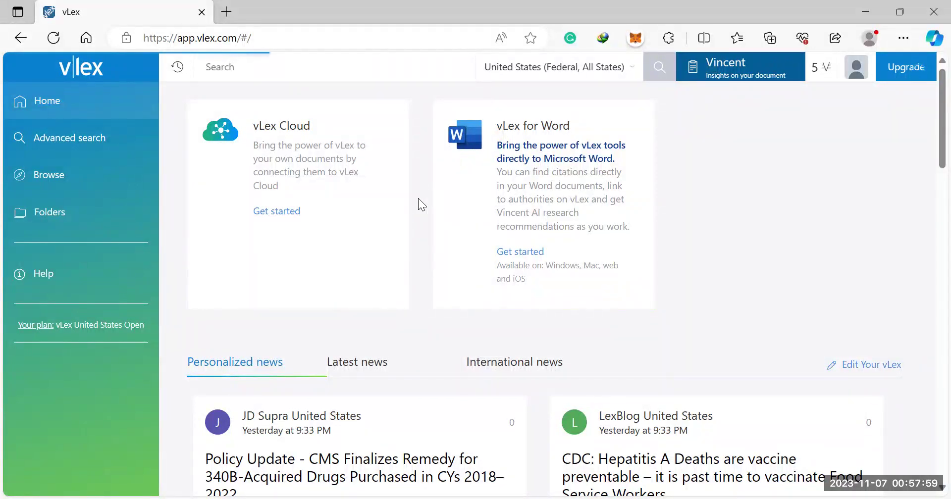
- Examine the states, federal courts and countries offered in the Jurisdiction dialog and close it without changing the selection
scroll(406, 231, down, 3)
scroll(404, 235, down, 10)
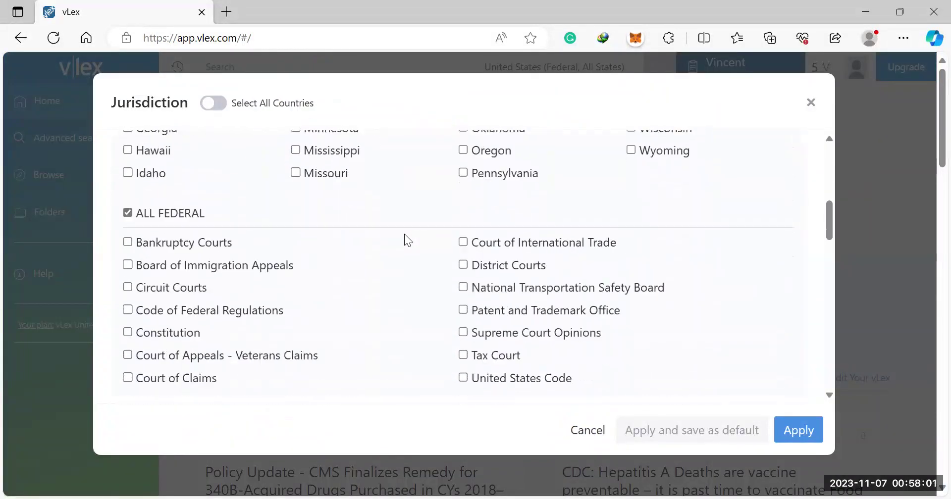
scroll(192, 220, down, 3)
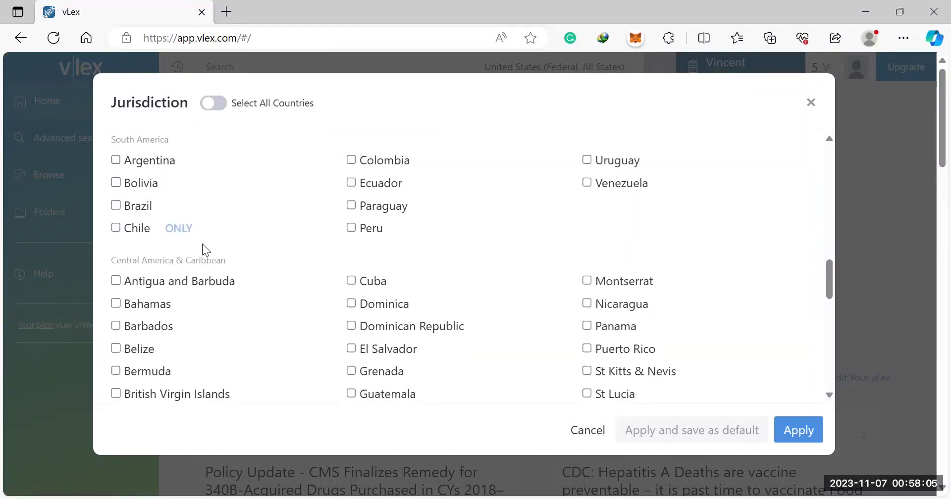
scroll(203, 250, down, 3)
scroll(187, 294, down, 6)
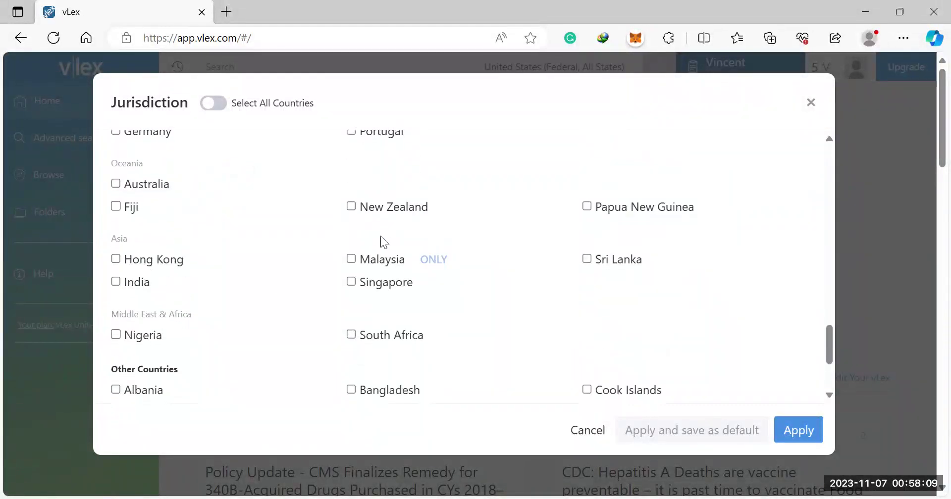
scroll(376, 240, down, 3)
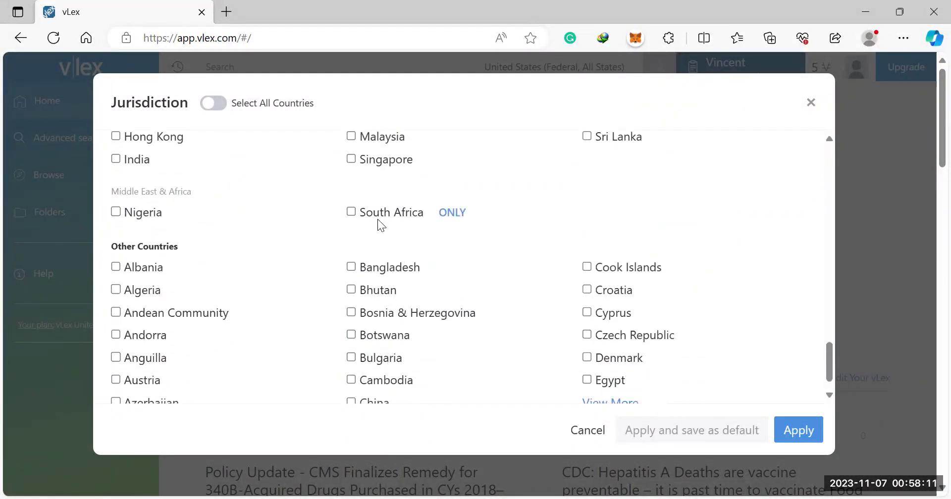
click(812, 103)
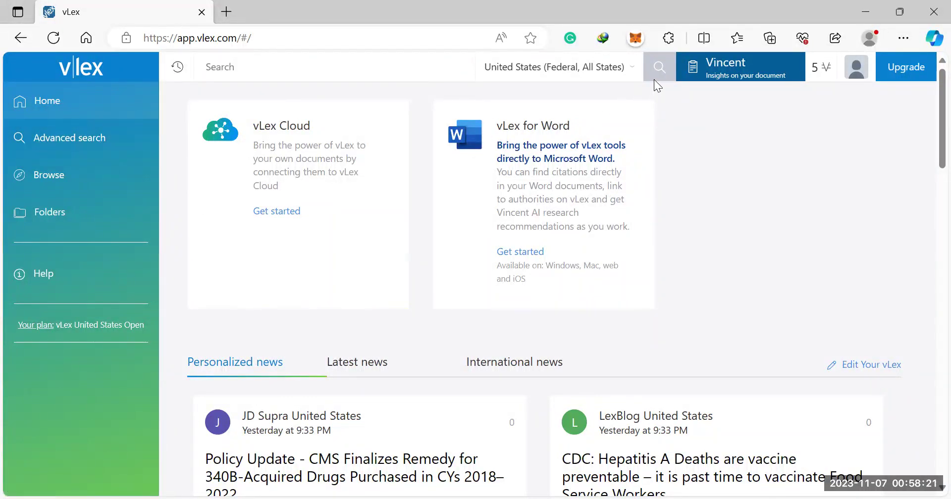
- Open the advanced search form and examine its jurisdiction, content type, word, title, date and document ID options
click(109, 151)
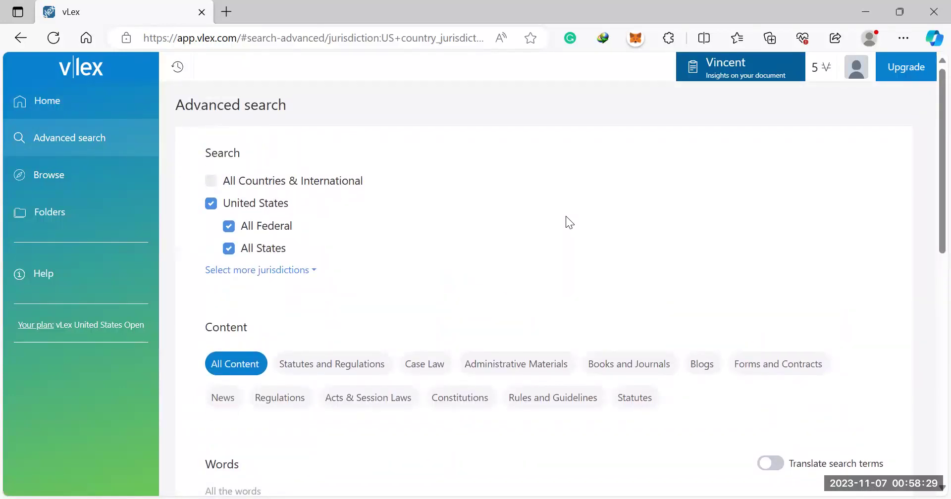
scroll(565, 216, down, 1)
scroll(565, 217, down, 1)
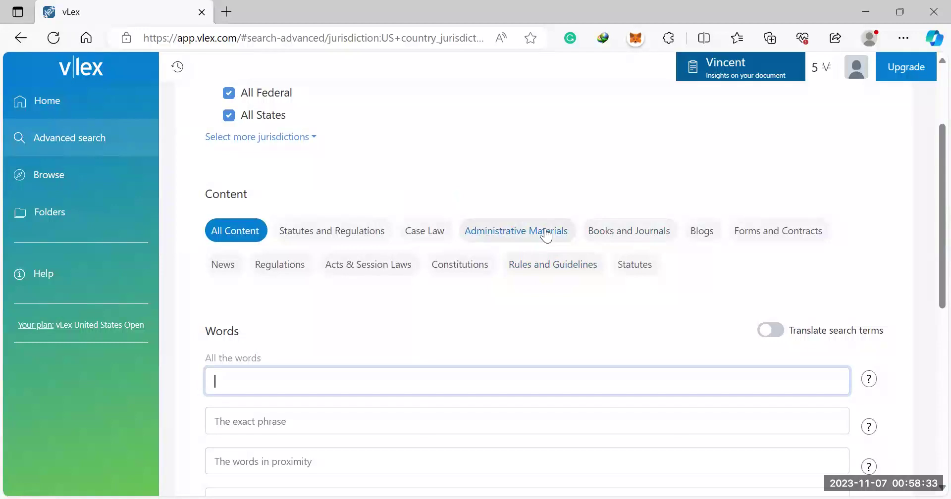
scroll(741, 233, down, 1)
scroll(740, 230, down, 2)
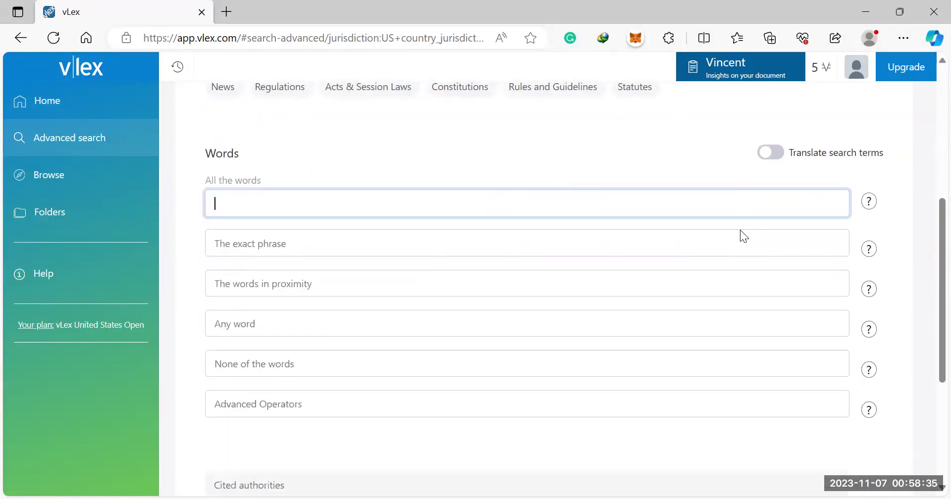
scroll(539, 216, down, 1)
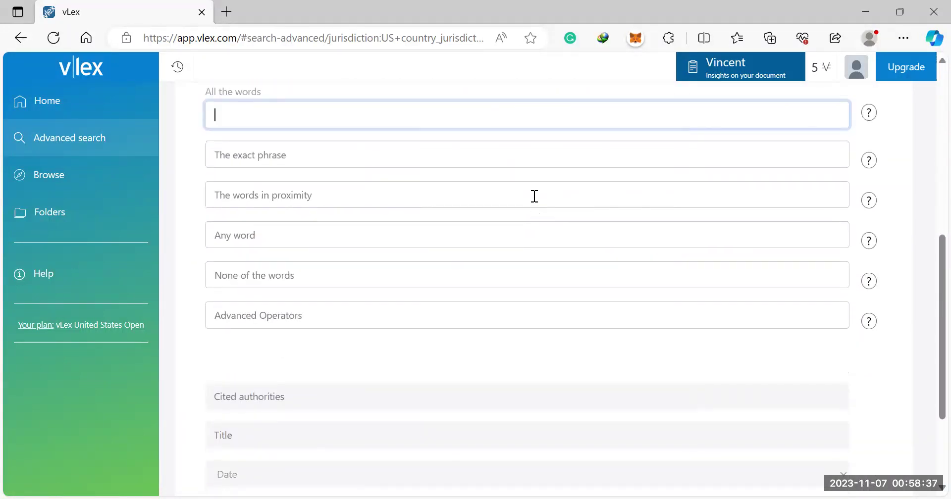
scroll(501, 213, down, 1)
scroll(501, 225, down, 2)
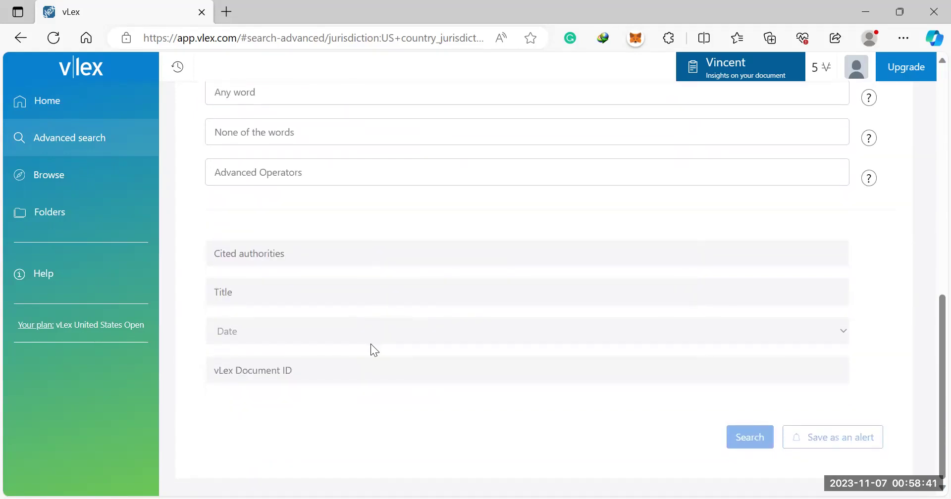
scroll(406, 264, up, 8)
- Return to the home page and run a search without keywords across United States (Federal, All States)
click(132, 118)
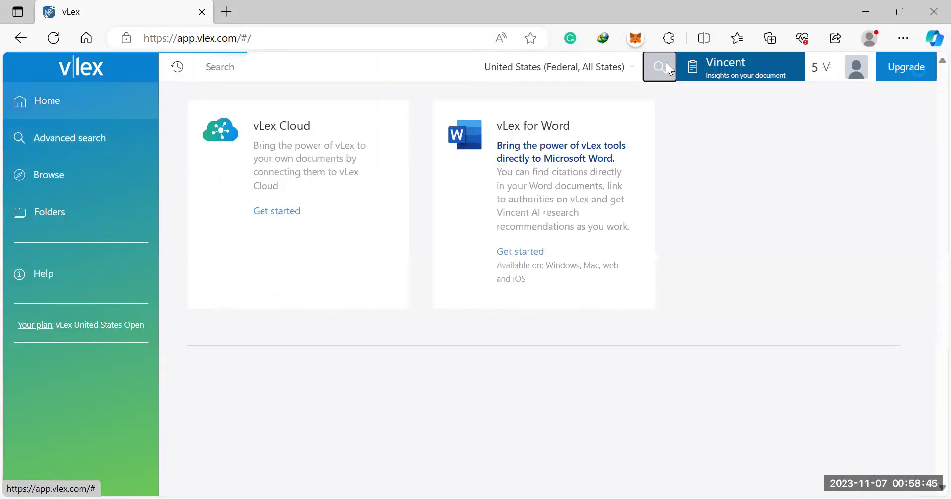
click(665, 67)
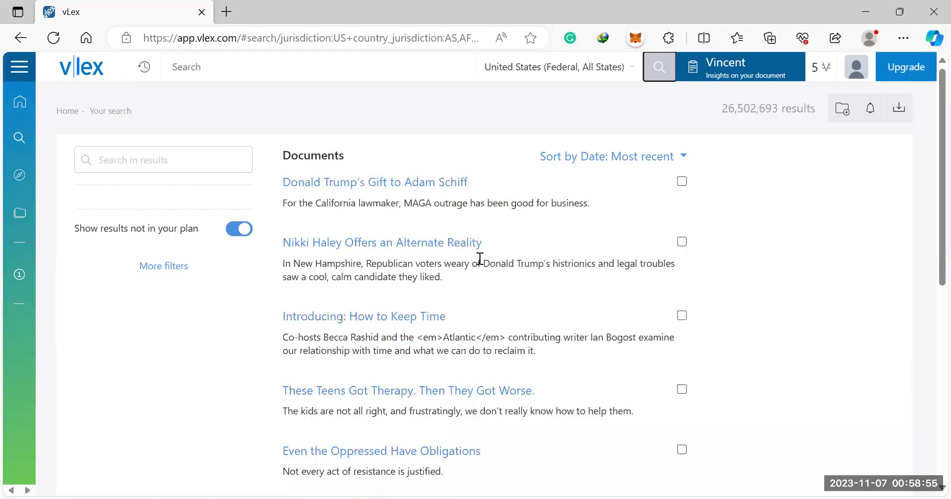
scroll(479, 258, down, 1)
scroll(479, 257, up, 1)
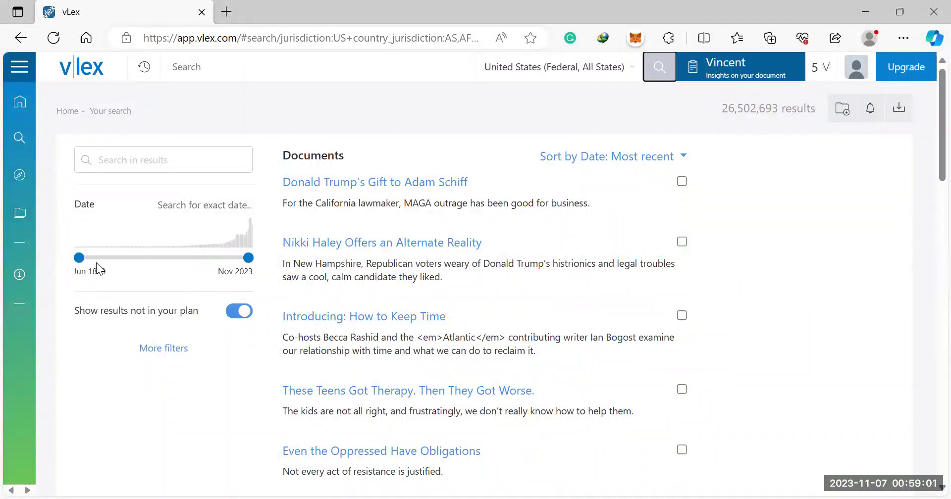
- Select the first three documents in the search results and deselect them again
click(683, 183)
click(683, 243)
click(682, 316)
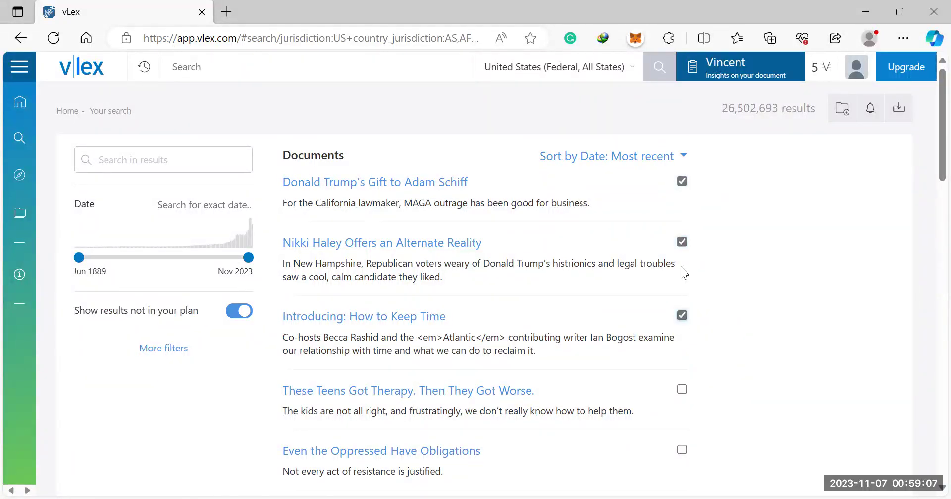
click(683, 243)
click(682, 181)
click(682, 315)
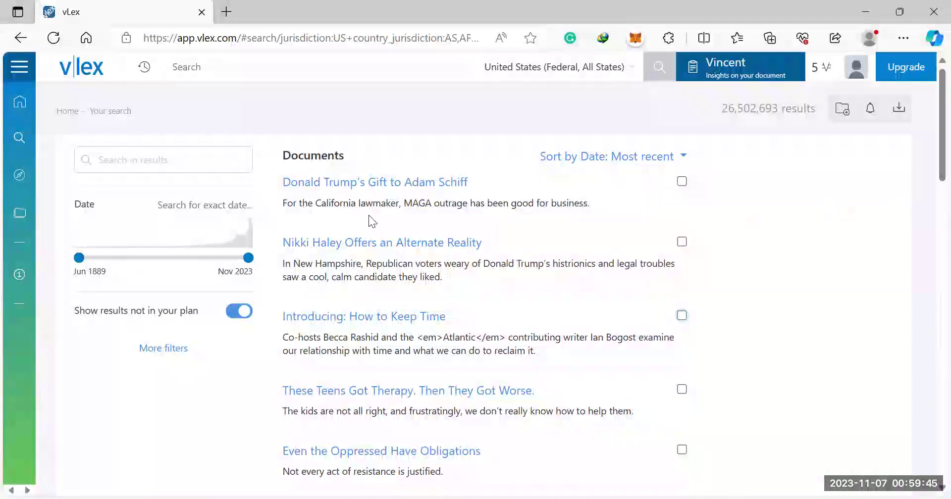
- From the home page, open the Vincent assistant, examine its document upload and legal text options, and close it
click(21, 112)
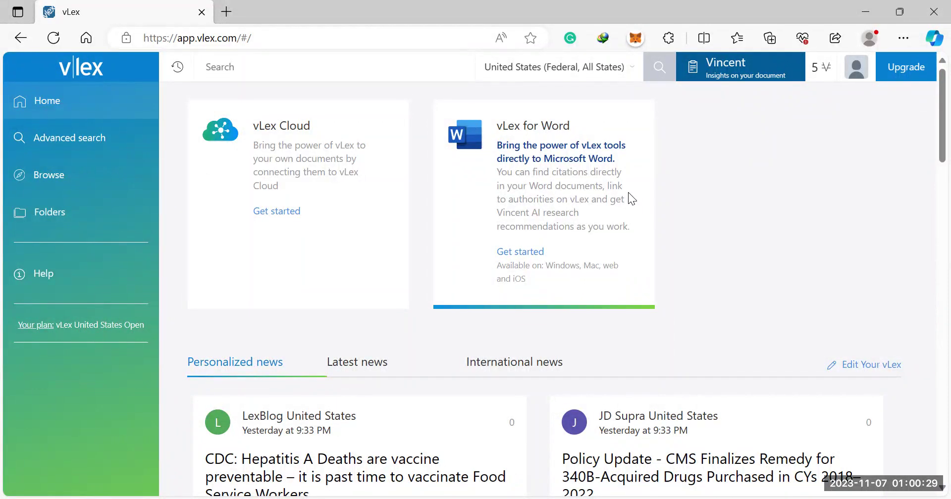
click(714, 65)
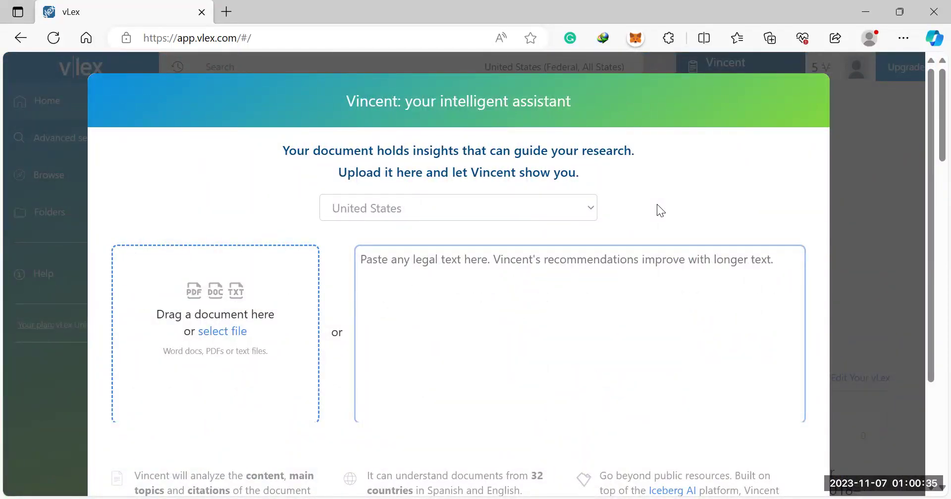
scroll(657, 205, down, 3)
scroll(545, 198, up, 3)
scroll(420, 231, down, 3)
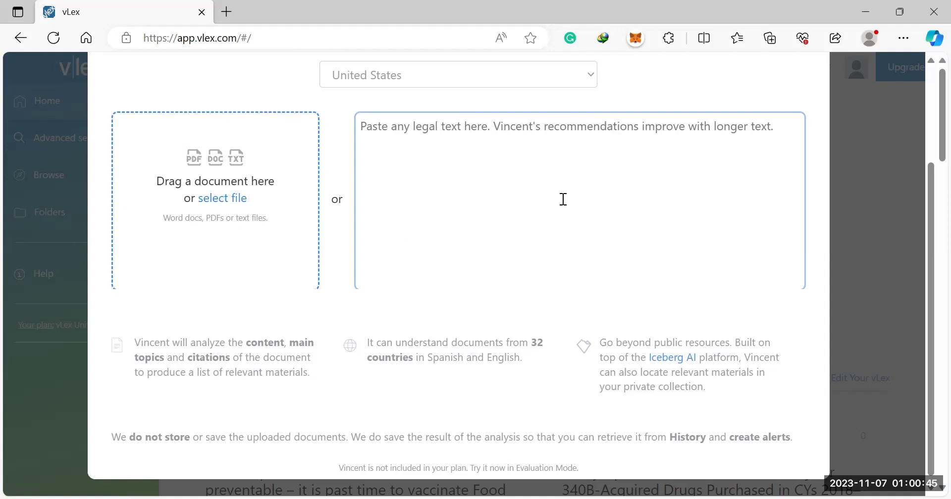
scroll(544, 242, down, 1)
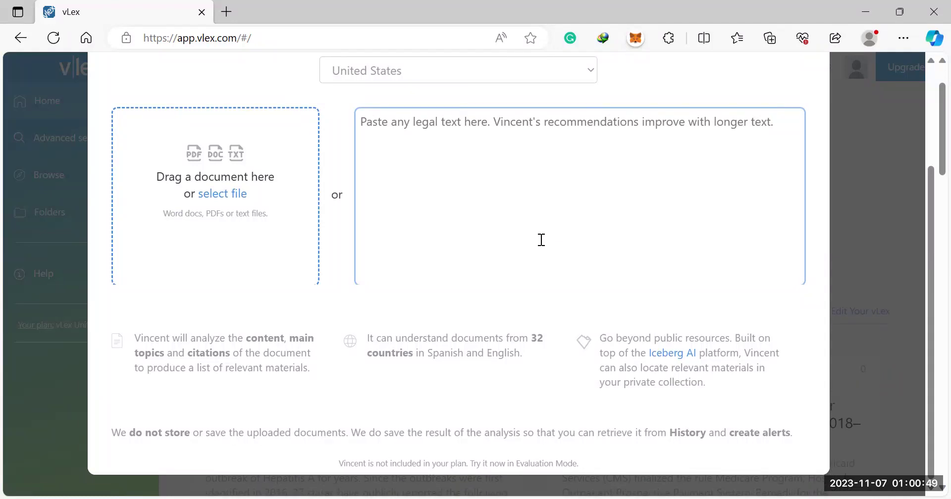
scroll(567, 227, up, 3)
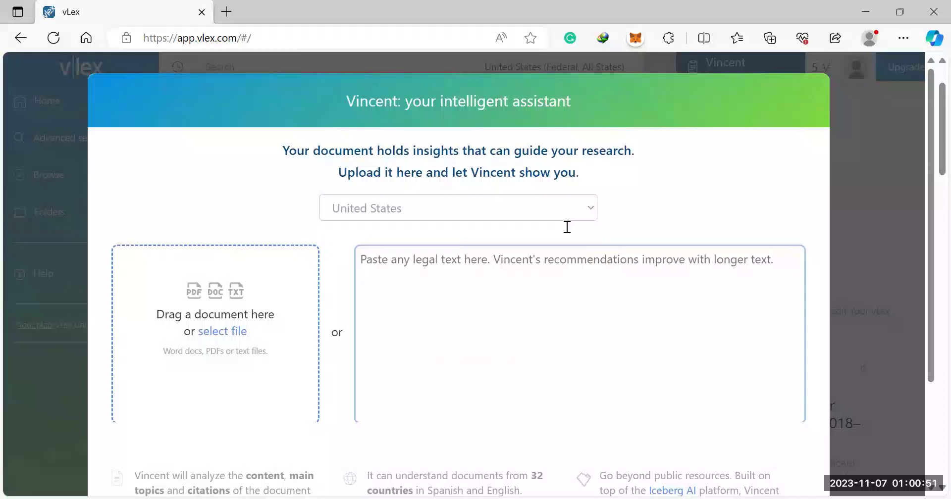
click(856, 187)
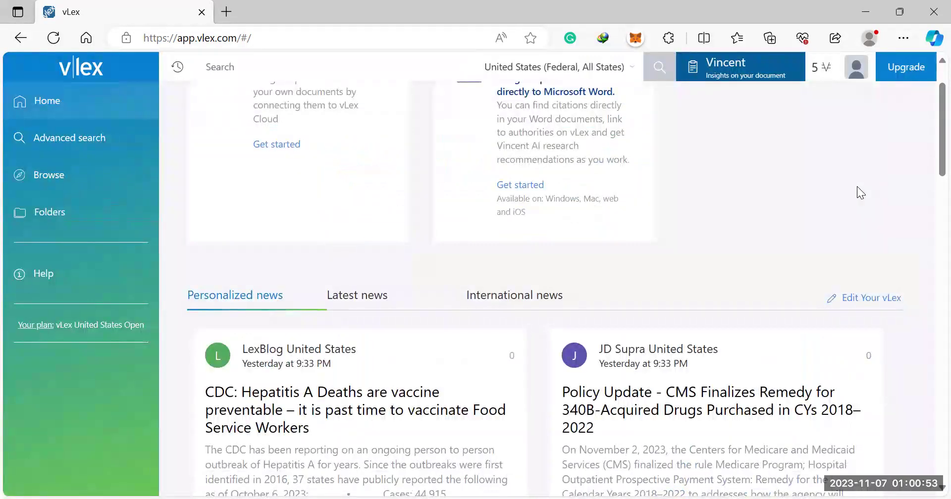
- Look through the LexBlog and JD Supra articles in the home page's personalized news
scroll(861, 192, up, 1)
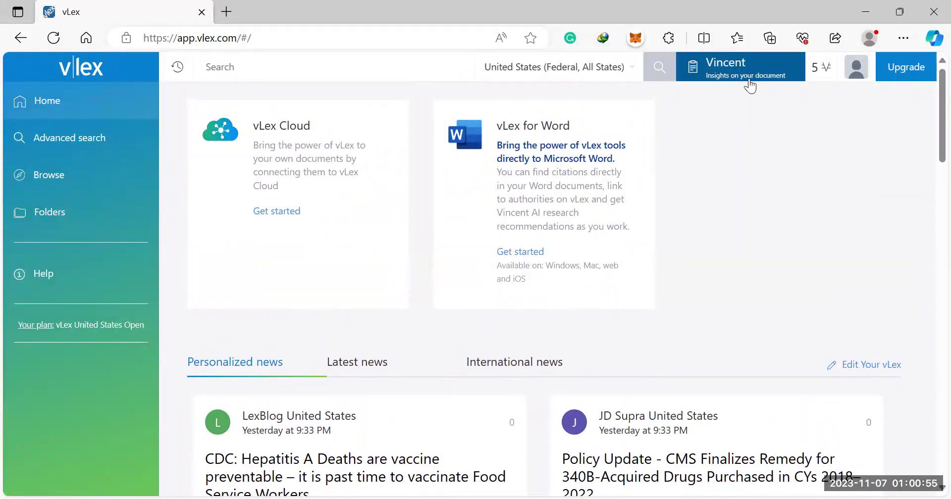
scroll(709, 225, down, 3)
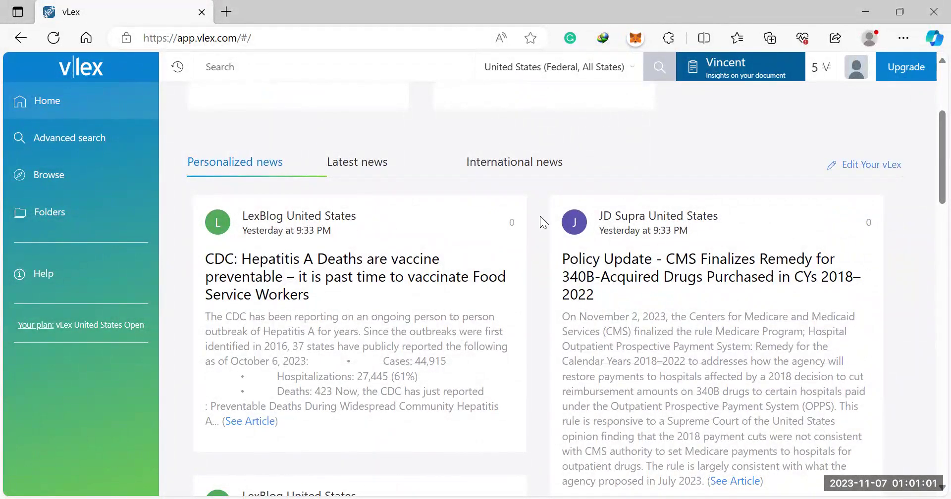
scroll(540, 221, down, 1)
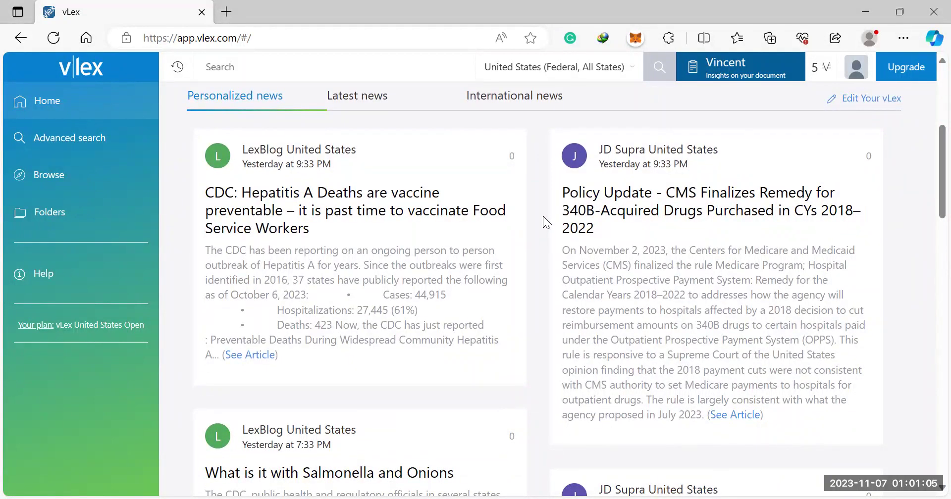
scroll(543, 216, up, 1)
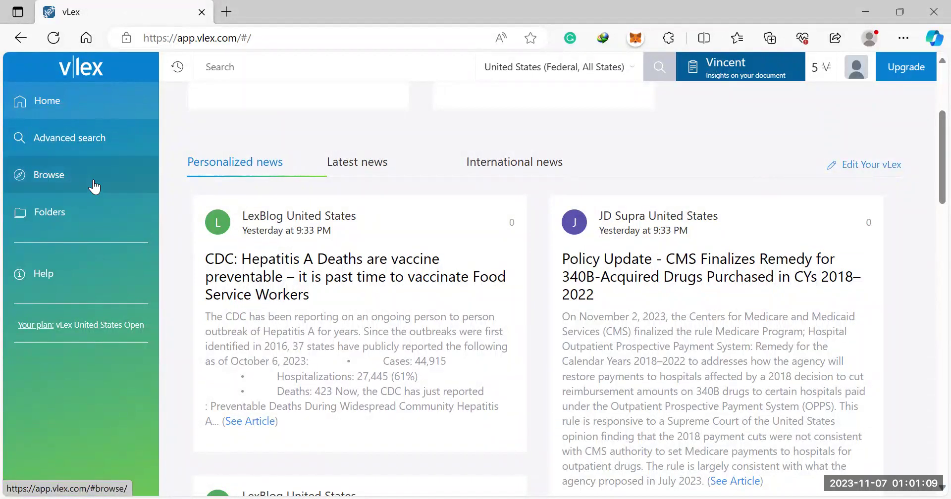
click(84, 213)
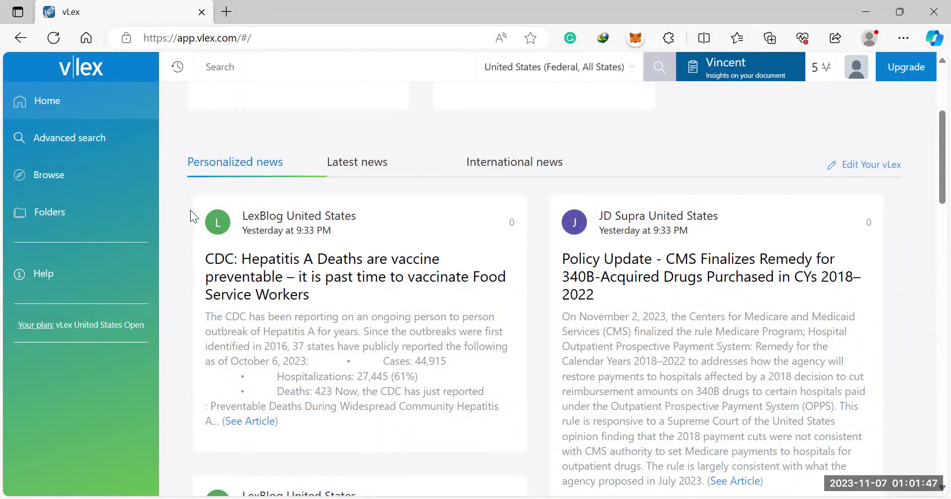
scroll(274, 141, up, 2)
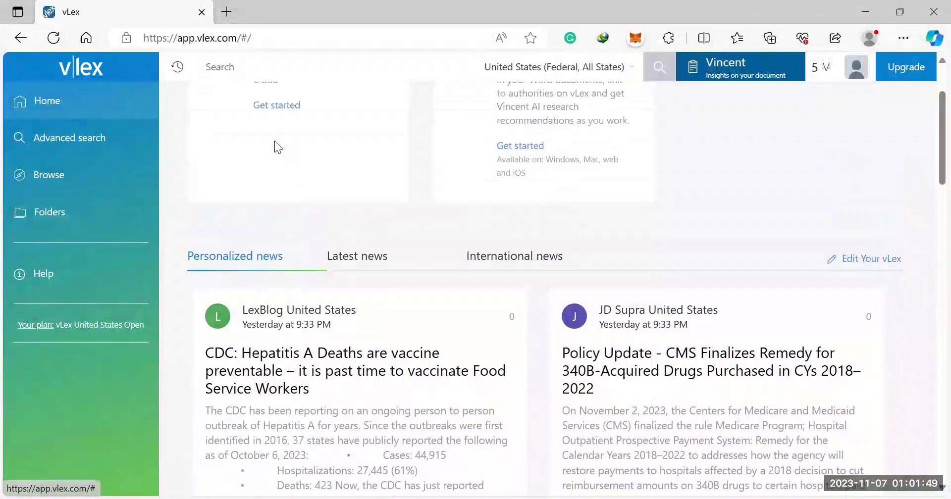